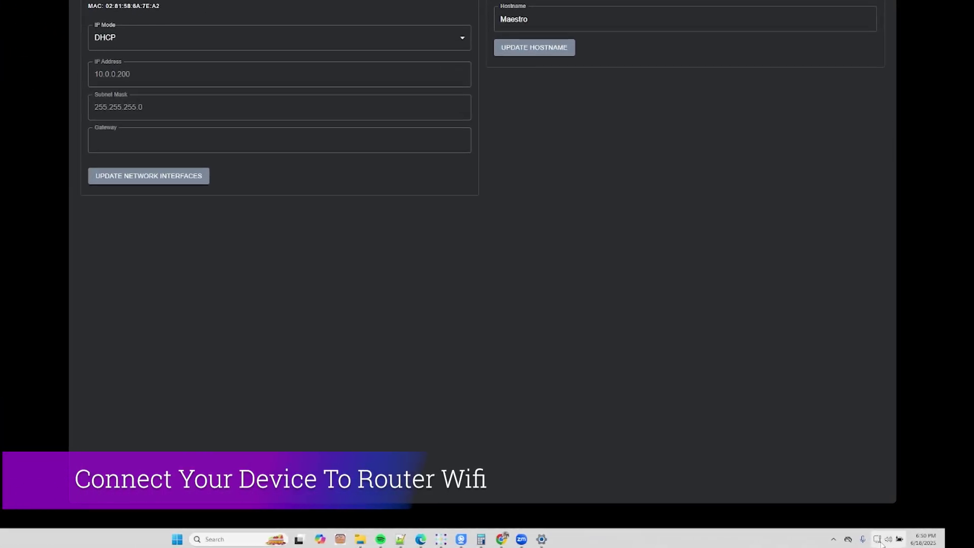
Step: Connect the computer to the JoeDeeJay-Repeater-5G Wi-Fi network, entering the network password
click(881, 543)
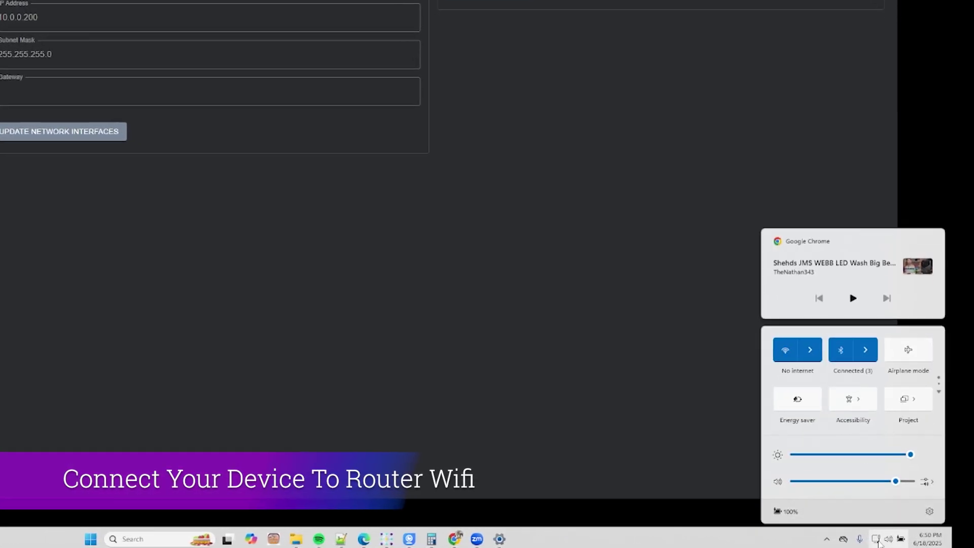
click(810, 357)
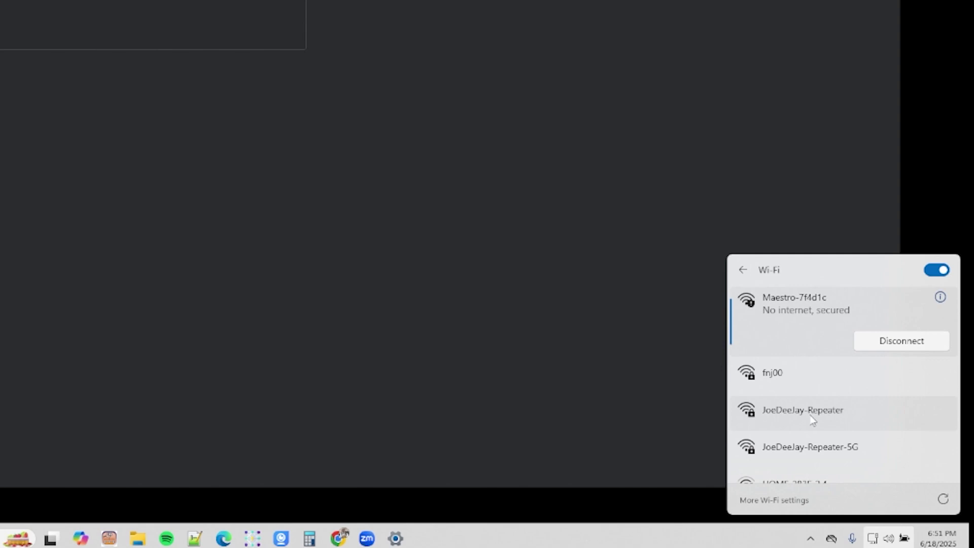
click(836, 440)
click(915, 462)
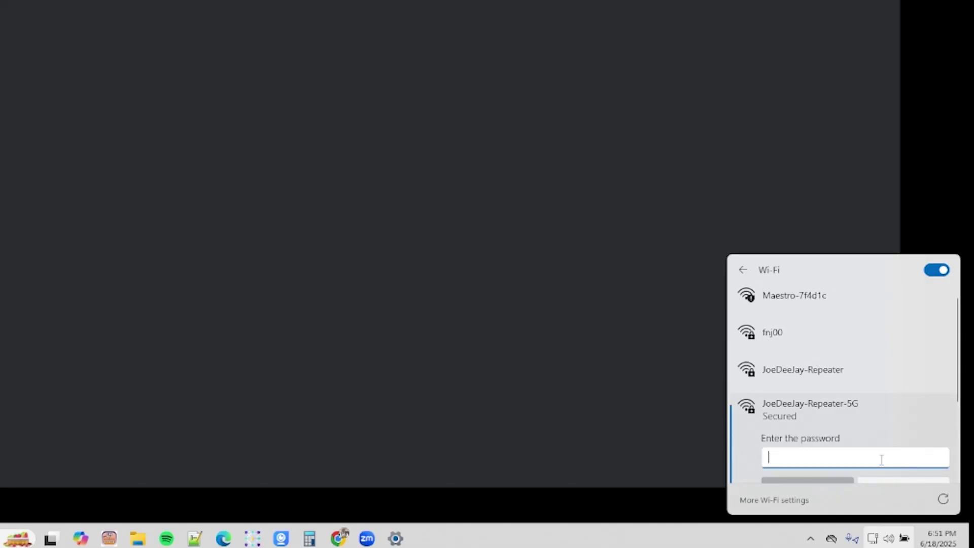
text(••••••••)
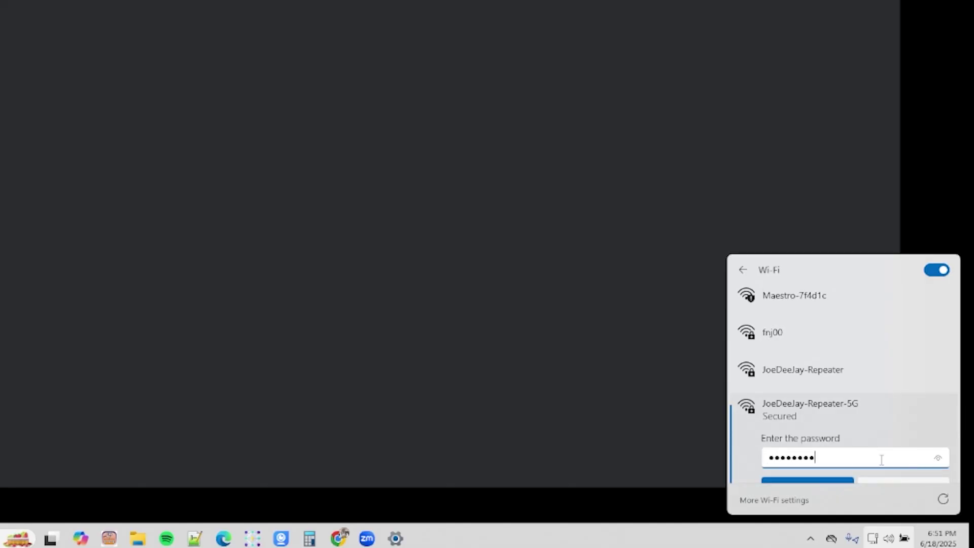
text(••)
scroll(893, 452, down, 1)
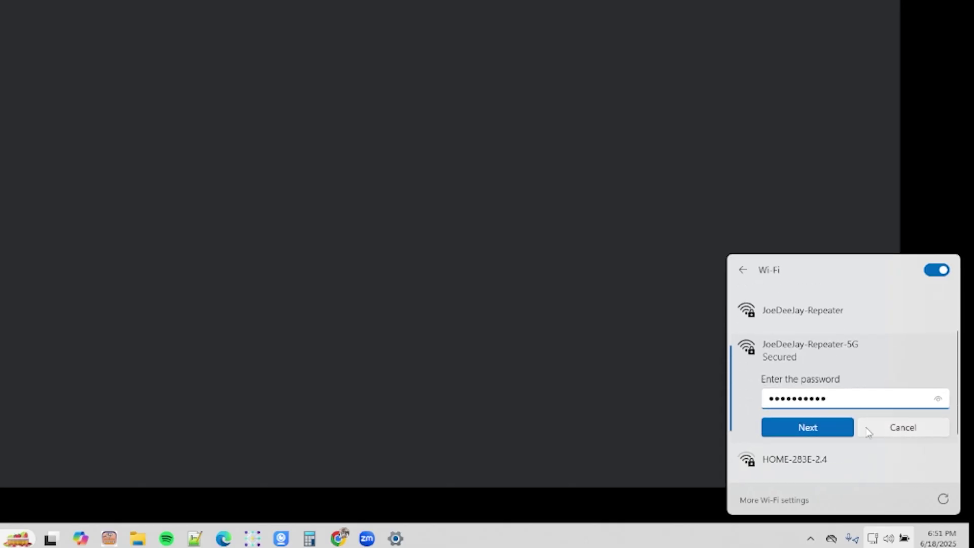
click(805, 428)
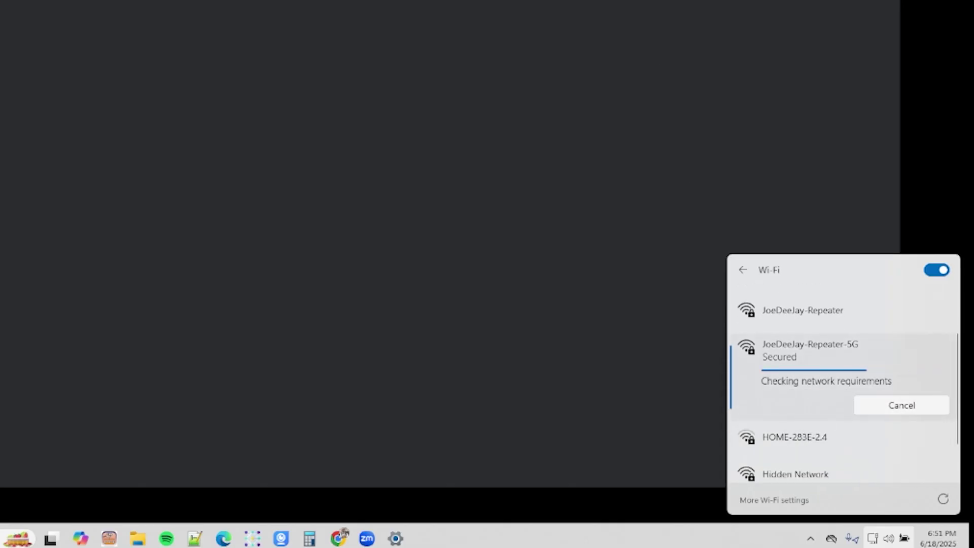
Step: Reopen the list of Wi-Fi networks and check the connection status of JoeDeeJay-Repeater-5G
click(831, 538)
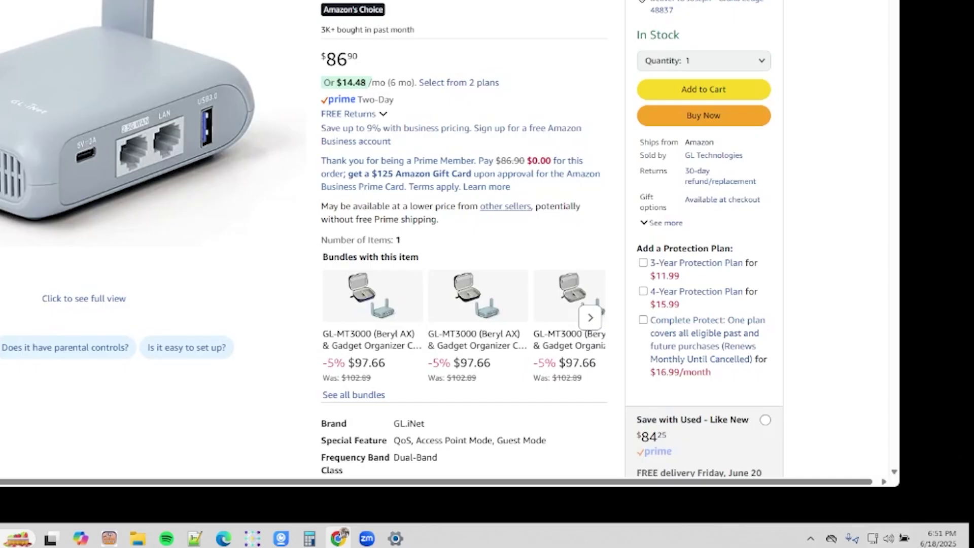
click(831, 539)
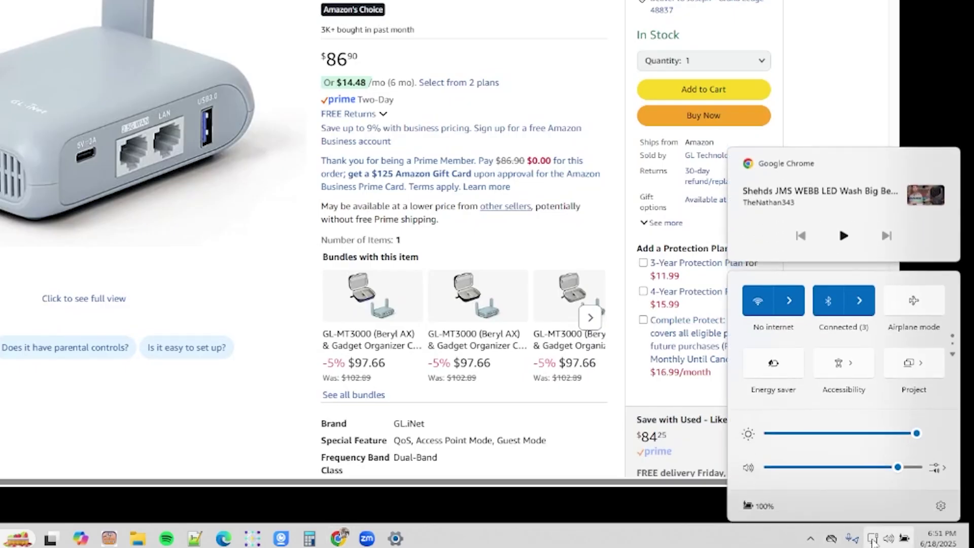
click(797, 301)
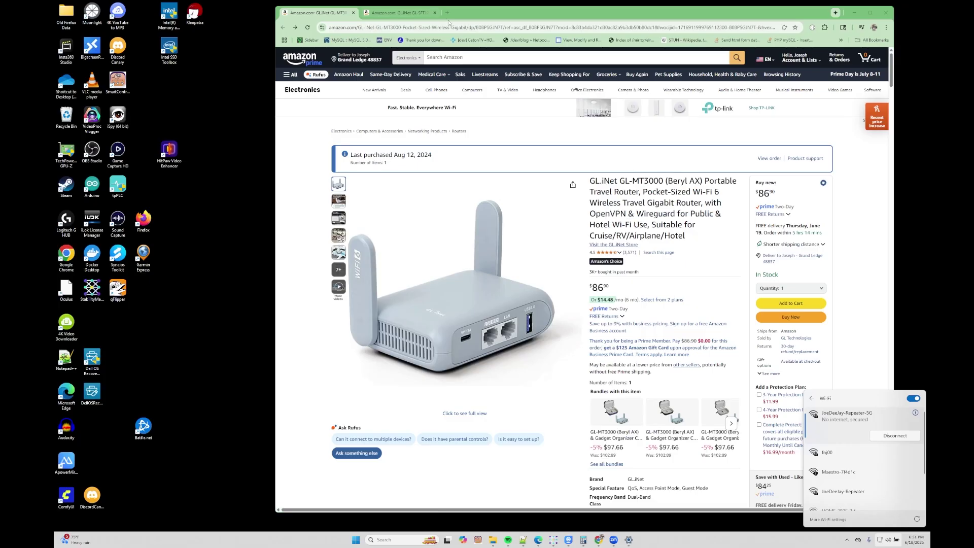
Step: Open the router admin panel at 192.168.8.1 in a new browser tab and log in with the admin password
click(447, 13)
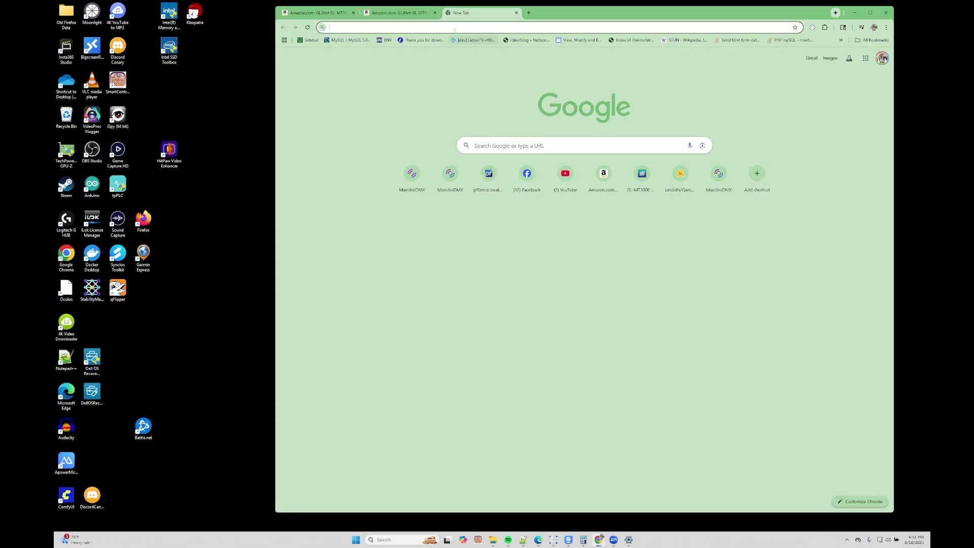
text(192.)
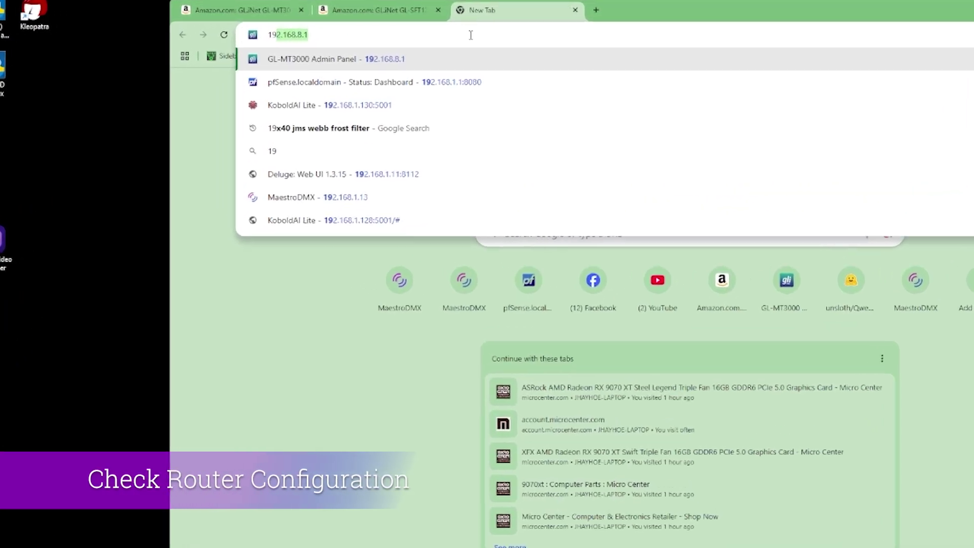
text(168.8.)
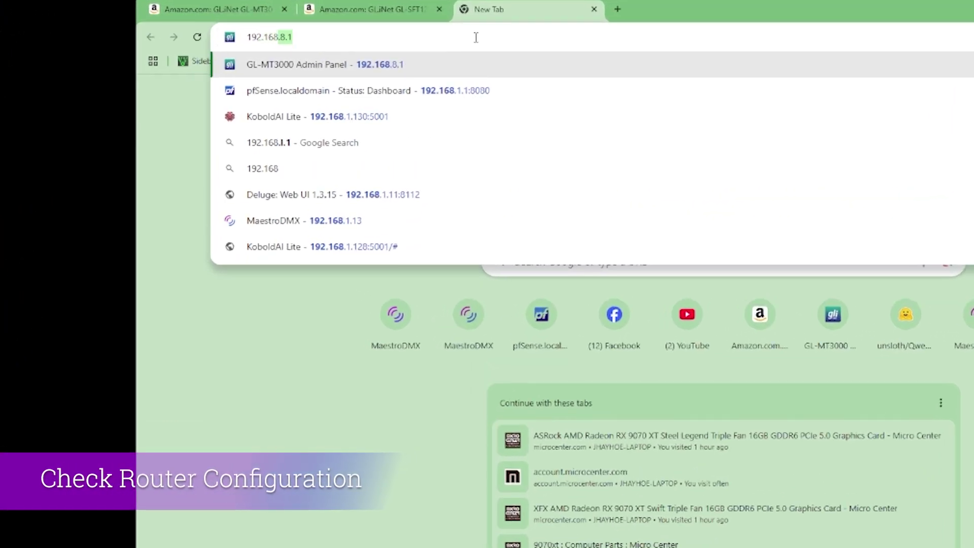
text(1)
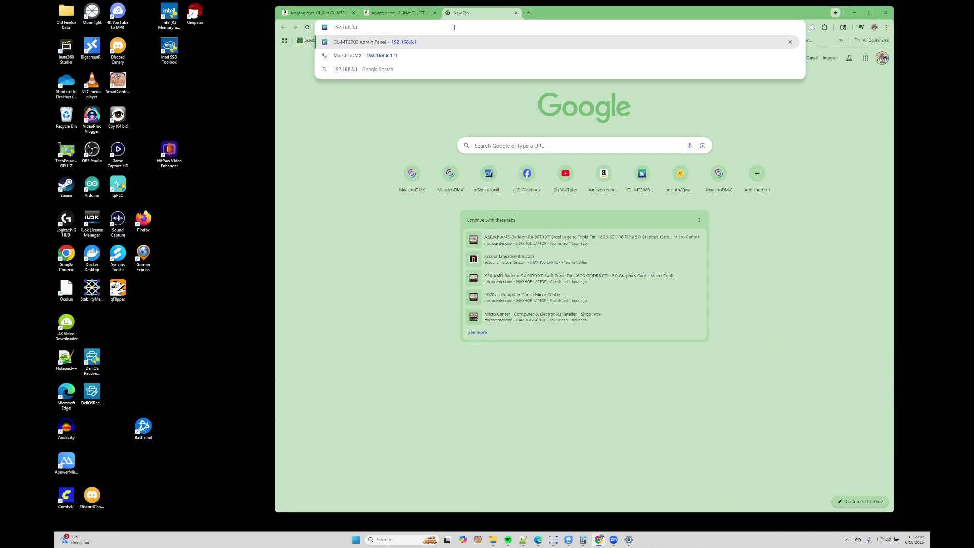
key(Return)
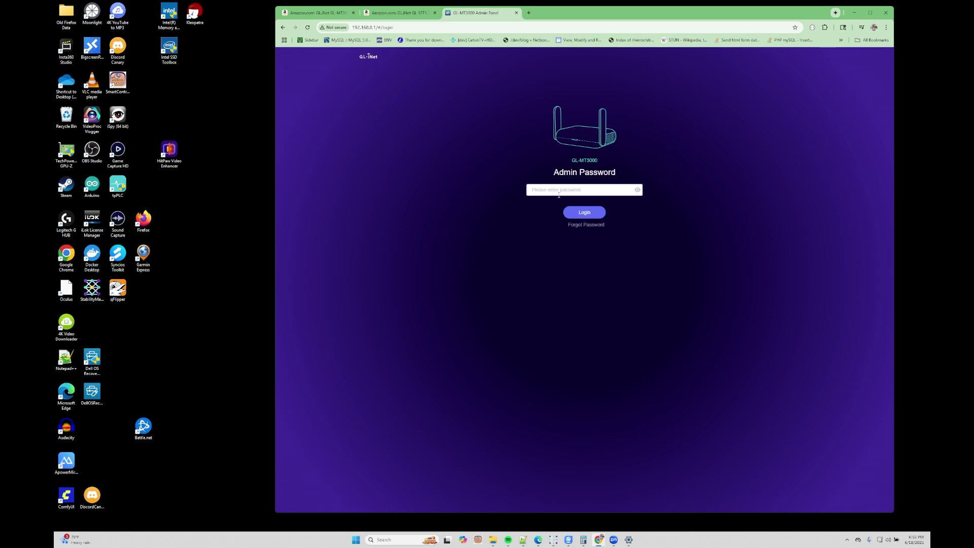
key(ctrl+v)
key(Return)
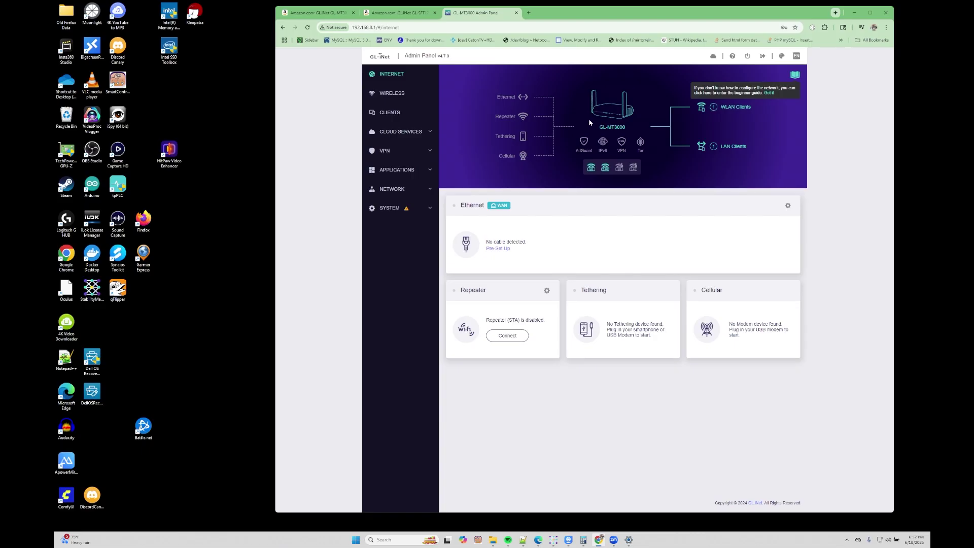
Step: Open the router's client list and check the online devices, including the Maestro's connection type and IP address
click(388, 114)
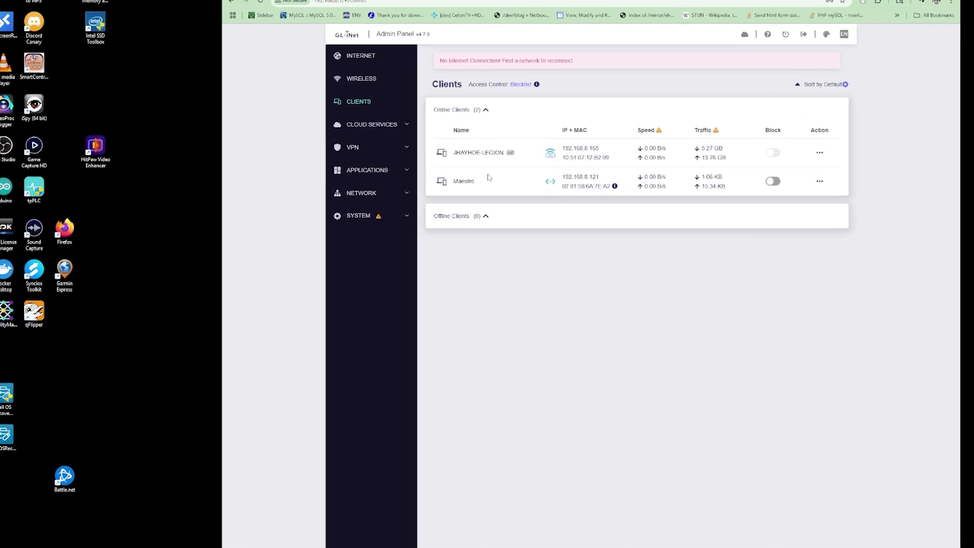
double_click(485, 152)
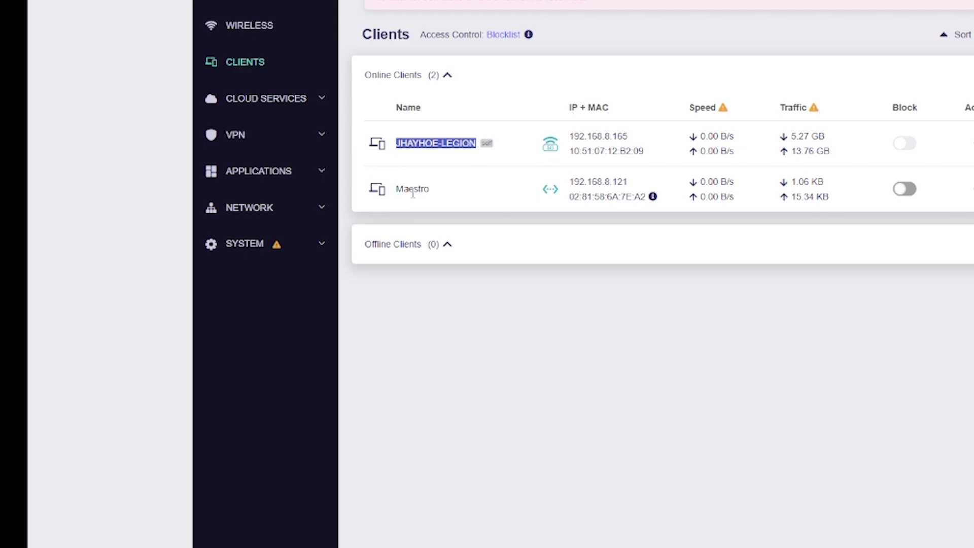
double_click(412, 190)
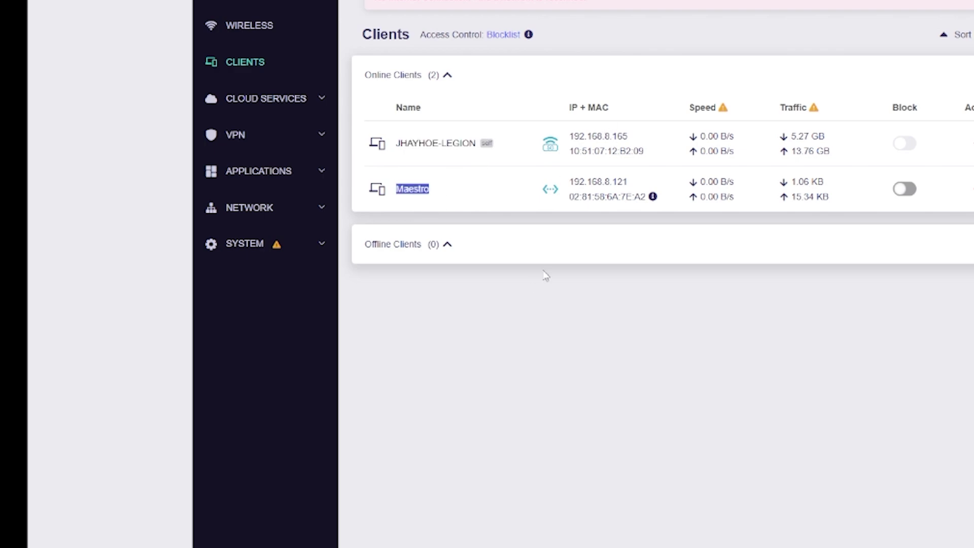
click(549, 195)
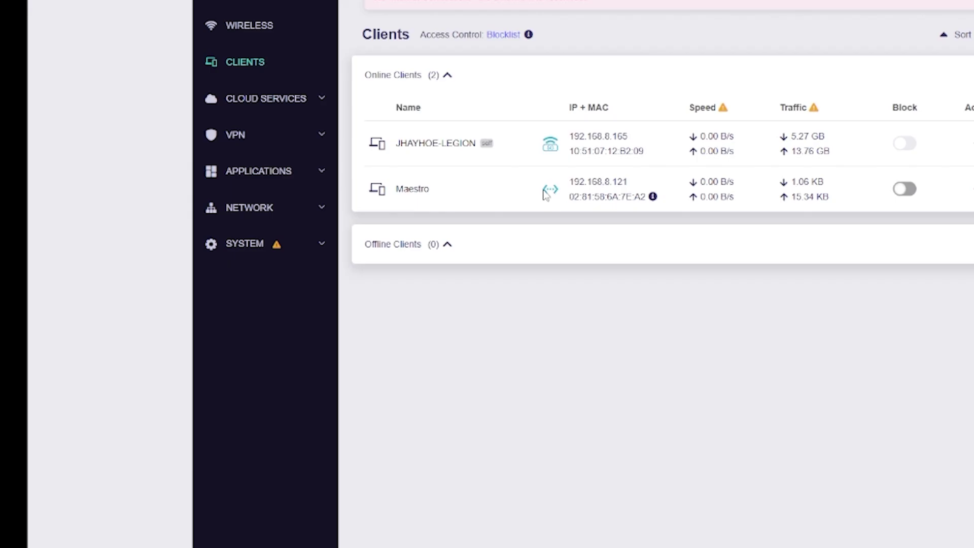
double_click(617, 183)
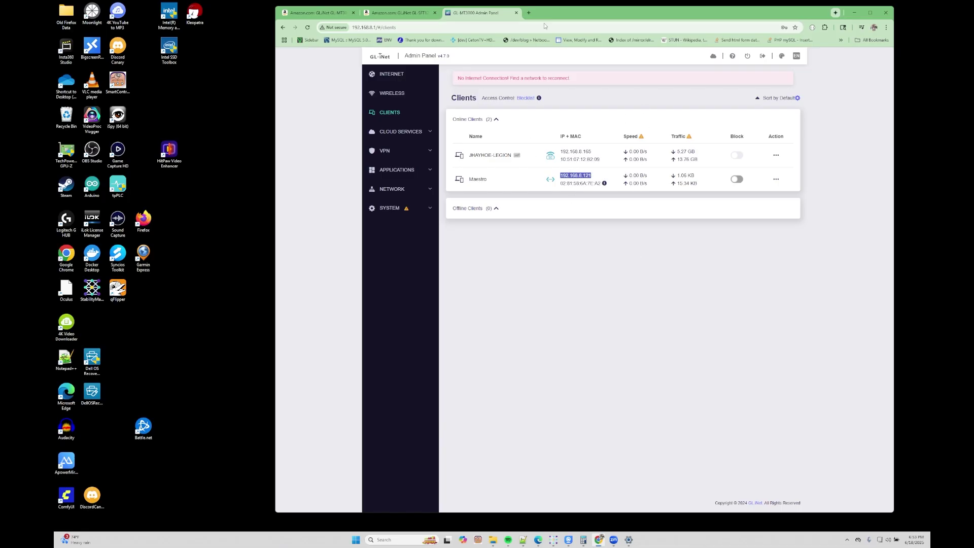
Step: Load the MaestroDMX web app at maestro.local in a new browser tab
click(529, 13)
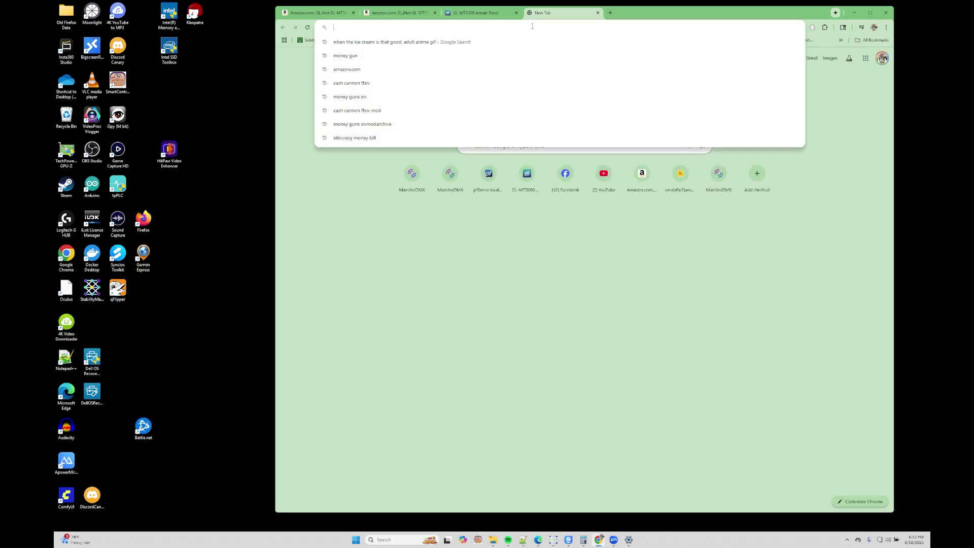
text(maestro.l)
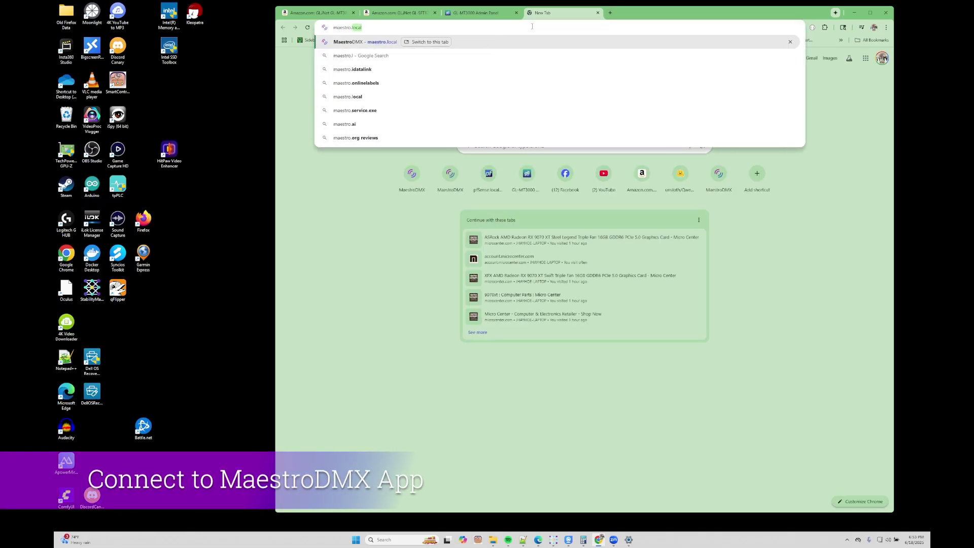
text(ocal)
key(Return)
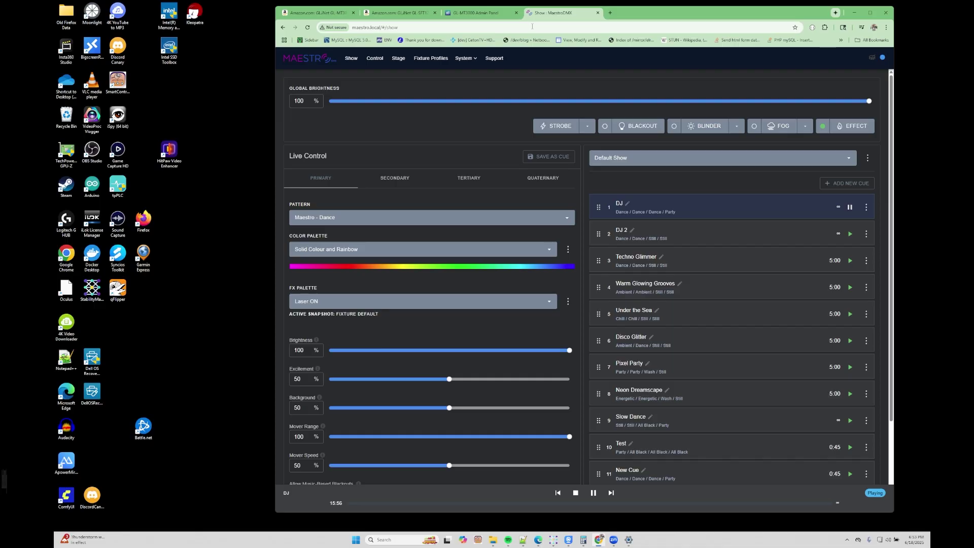
Step: Open the MaestroDMX networking settings and check the LAN interface's IP mode, IP address, subnet mask and gateway
click(466, 58)
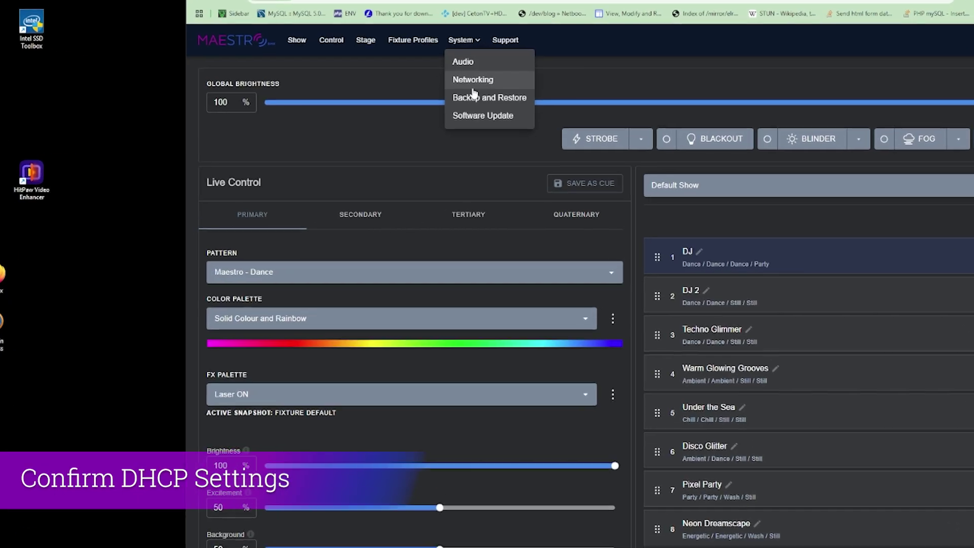
click(472, 82)
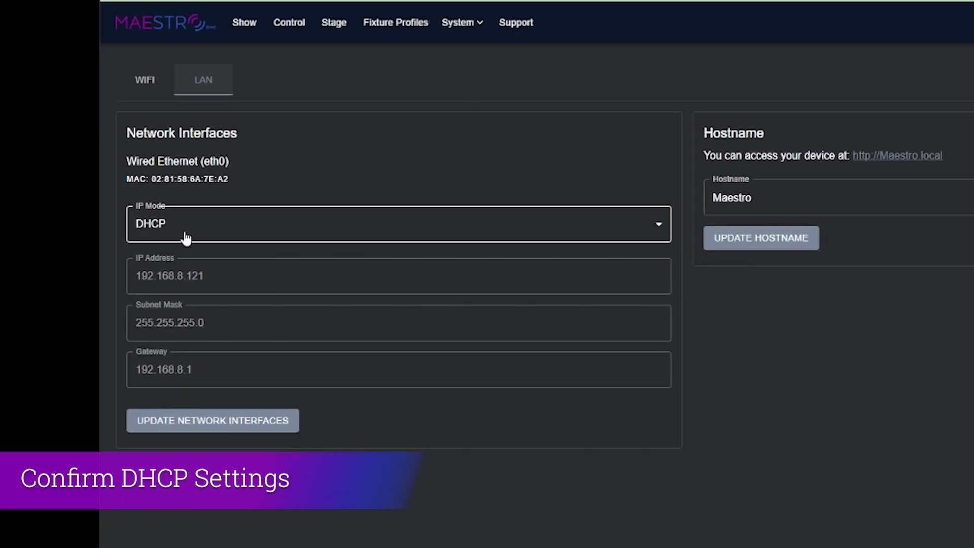
drag(220, 275, 135, 276)
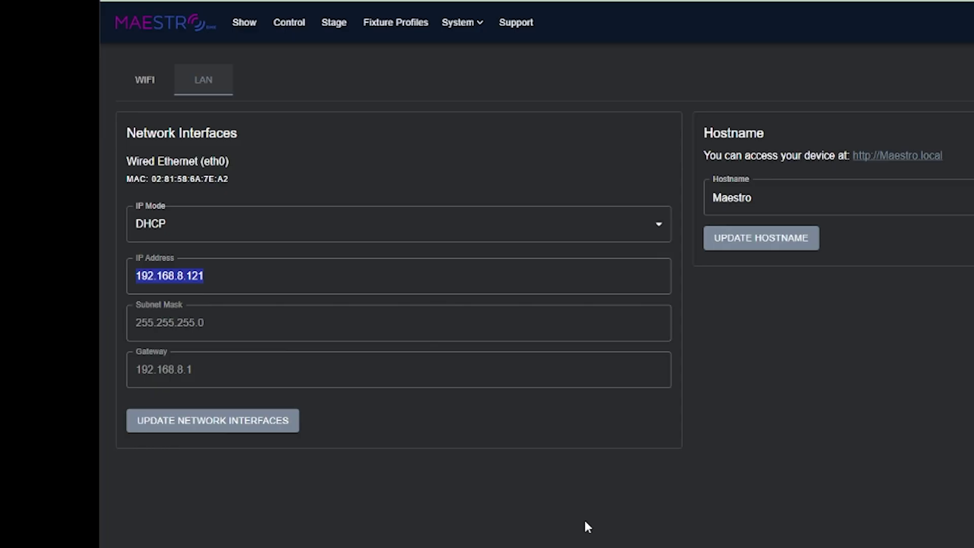
drag(225, 323, 107, 324)
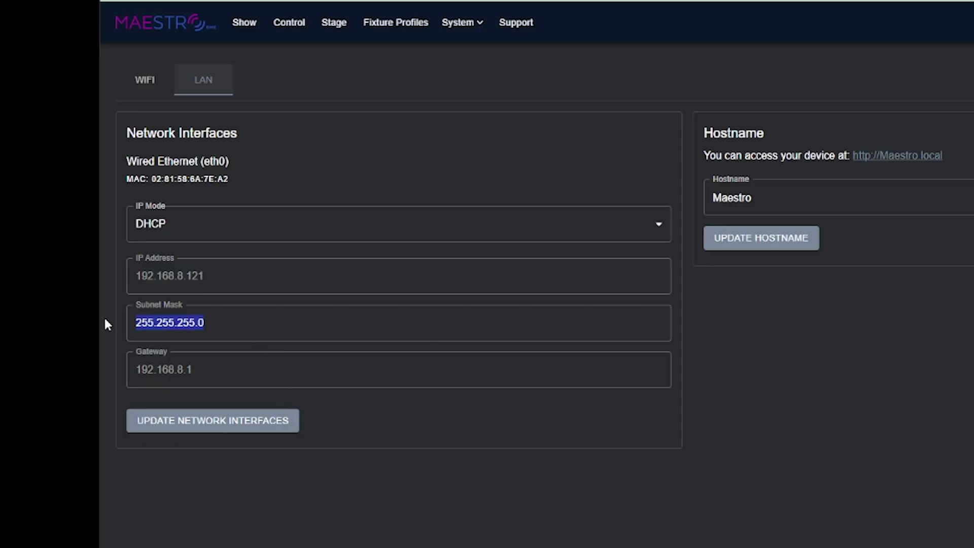
drag(205, 369, 164, 377)
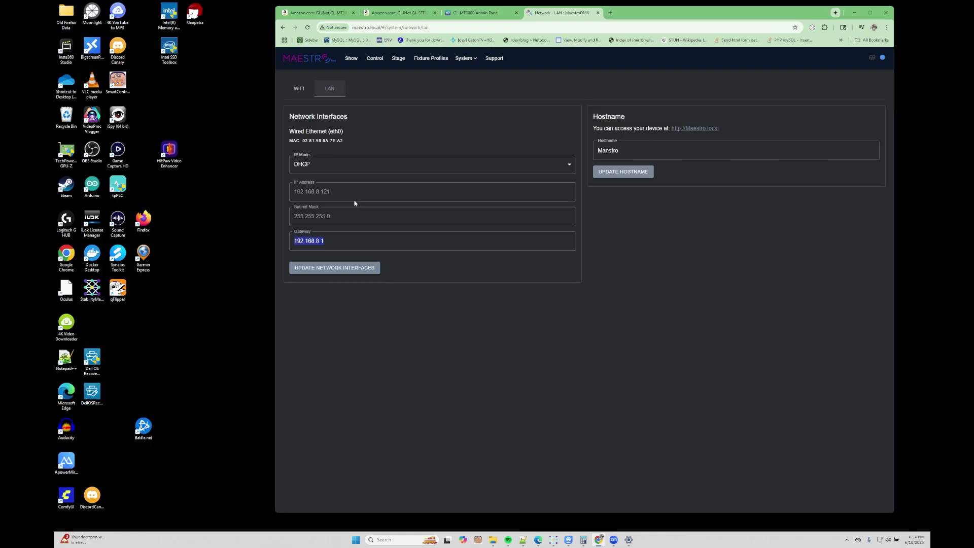
Step: Copy the Maestro's LAN IP address and replace its browser tab with a new one loading 192.168.8.121
drag(341, 191, 284, 191)
key(ctrl+c)
click(610, 12)
click(583, 13)
click(597, 13)
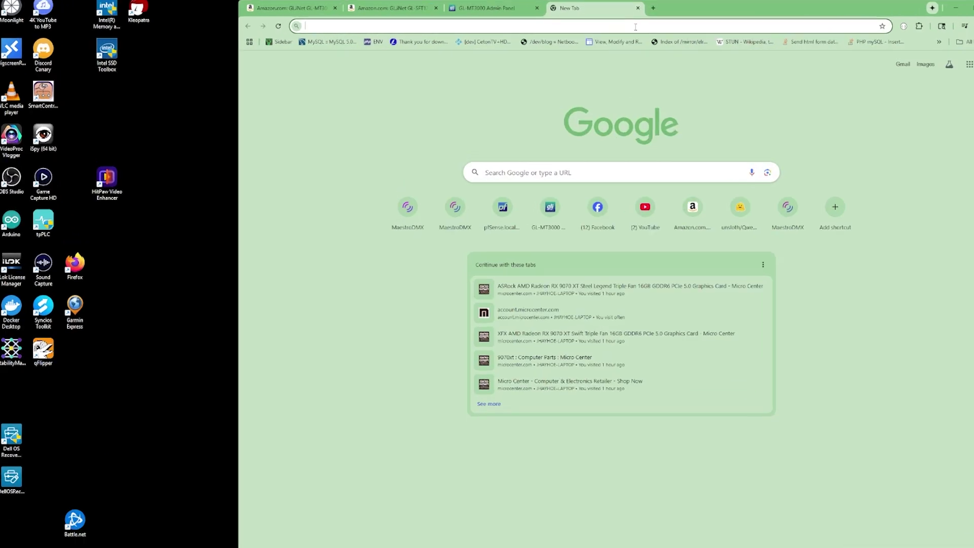
click(595, 27)
key(ctrl+v)
key(Return)
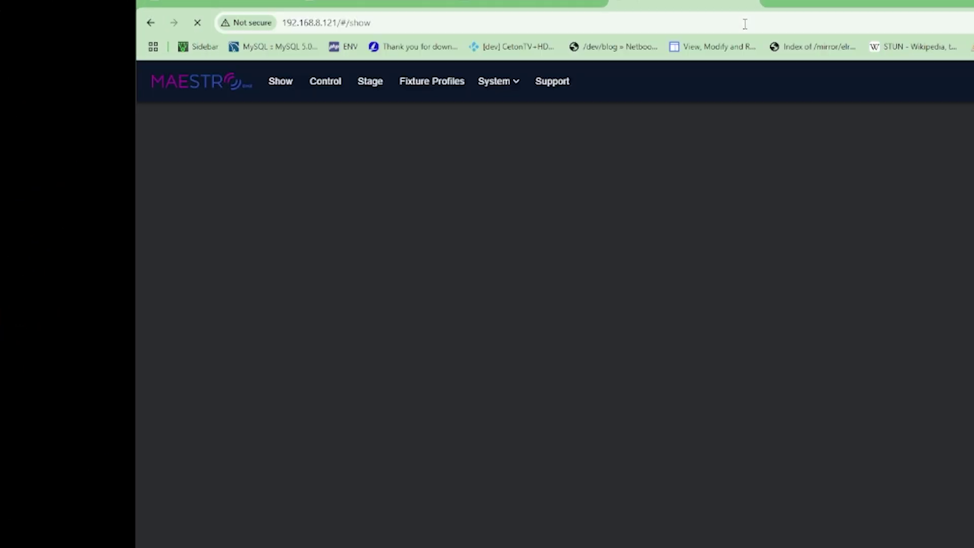